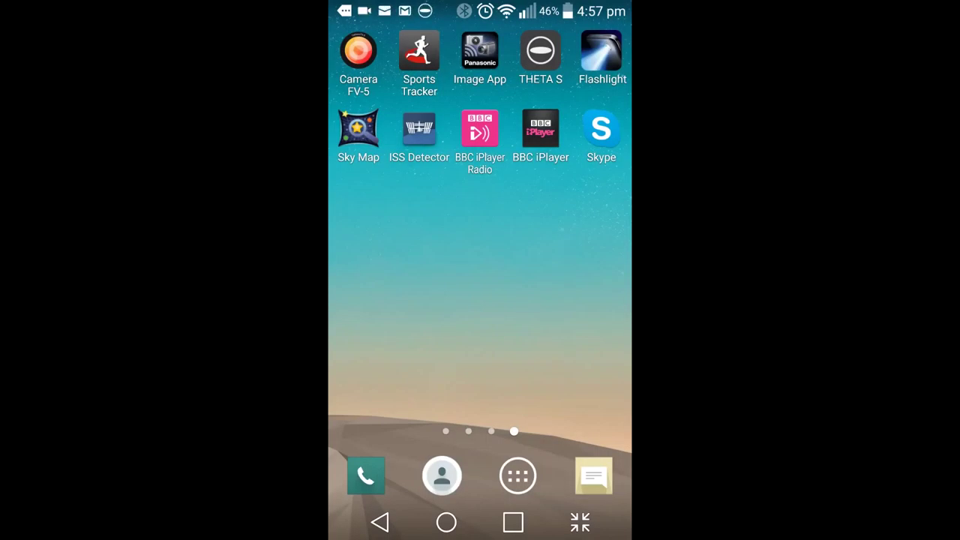
Launch the THETA S camera app from the Android home screen
click(540, 53)
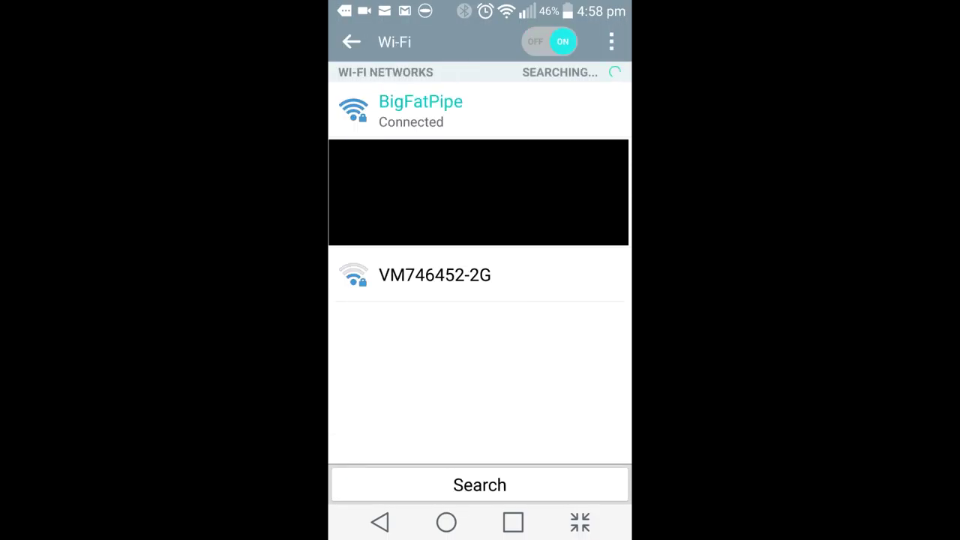
Connect the phone to the THETAXS camera Wi-Fi network and return via recent apps
click(435, 156)
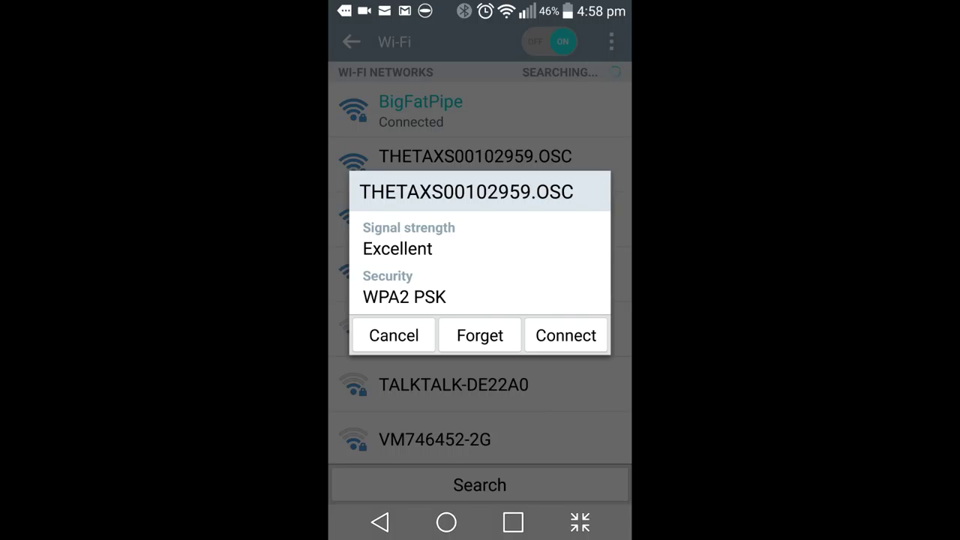
click(566, 335)
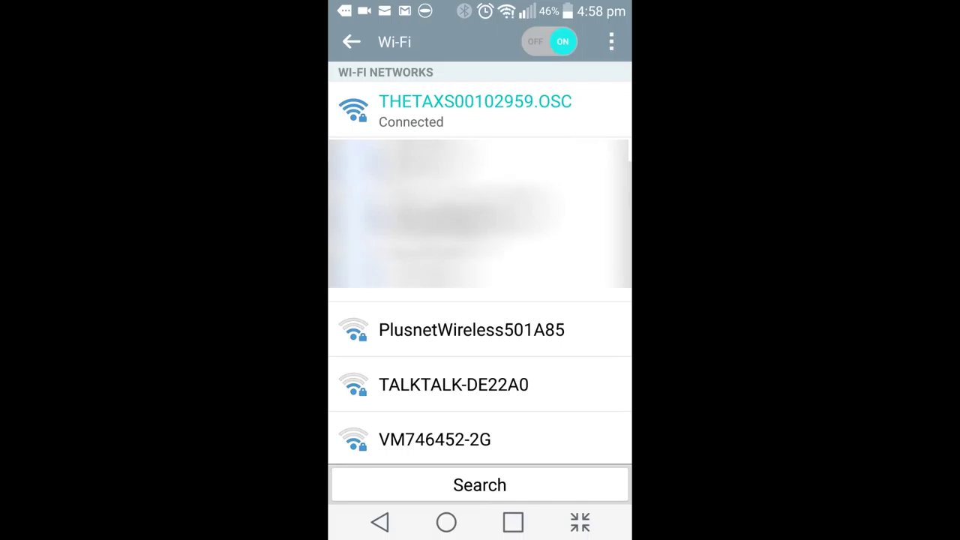
click(513, 522)
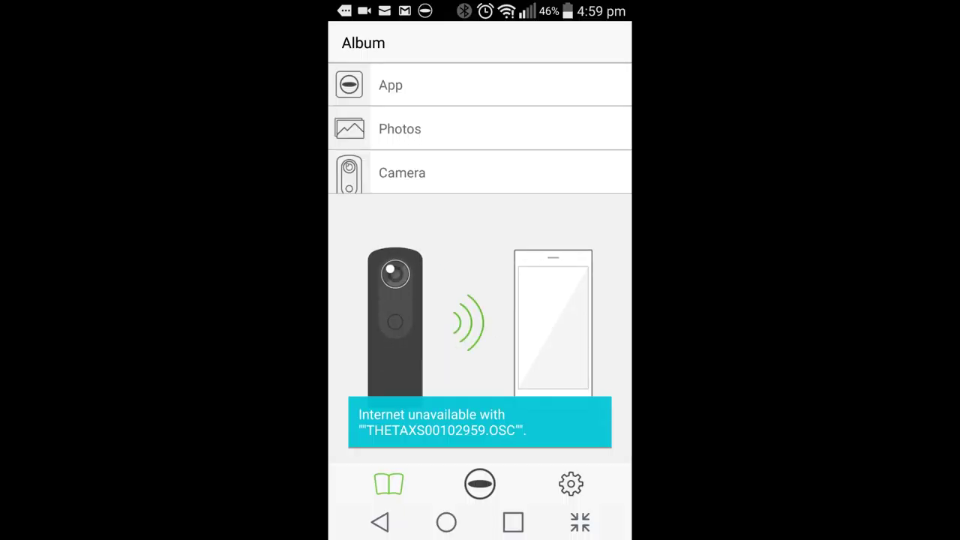
From the camera album, switch to remote shooting and record a 1920x1080 360 video
click(402, 173)
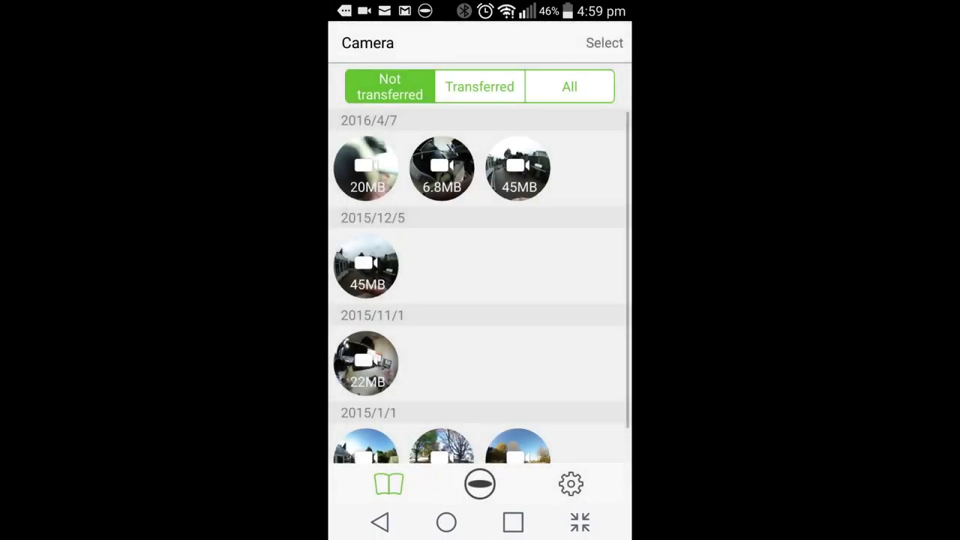
click(480, 484)
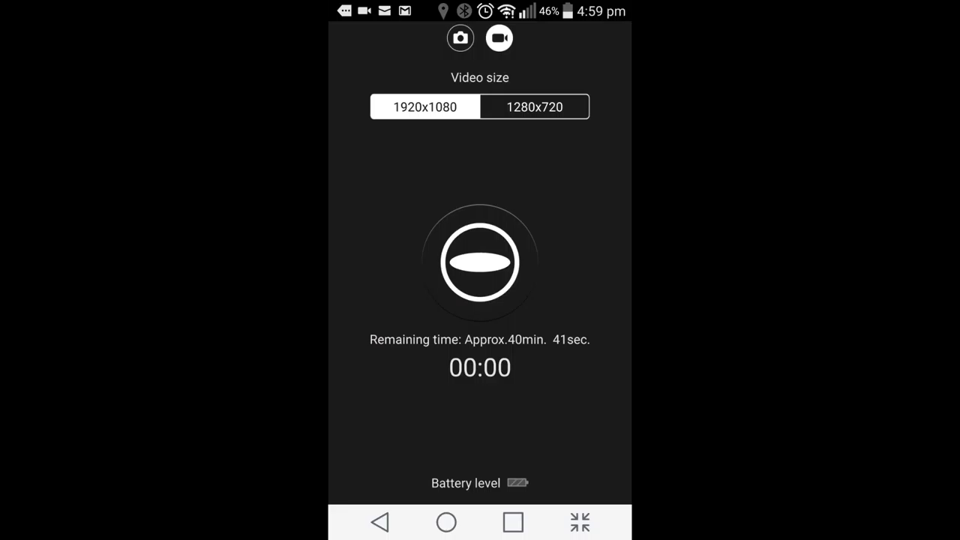
click(479, 262)
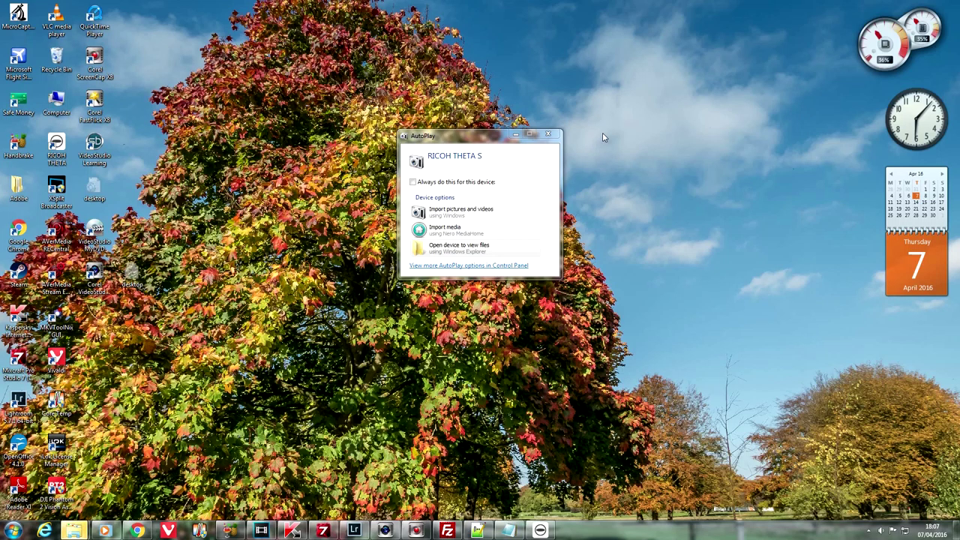
Copy R0010008 from the camera's Fixed storage > DCIM > 100RICOH into RICOH TEST
click(478, 252)
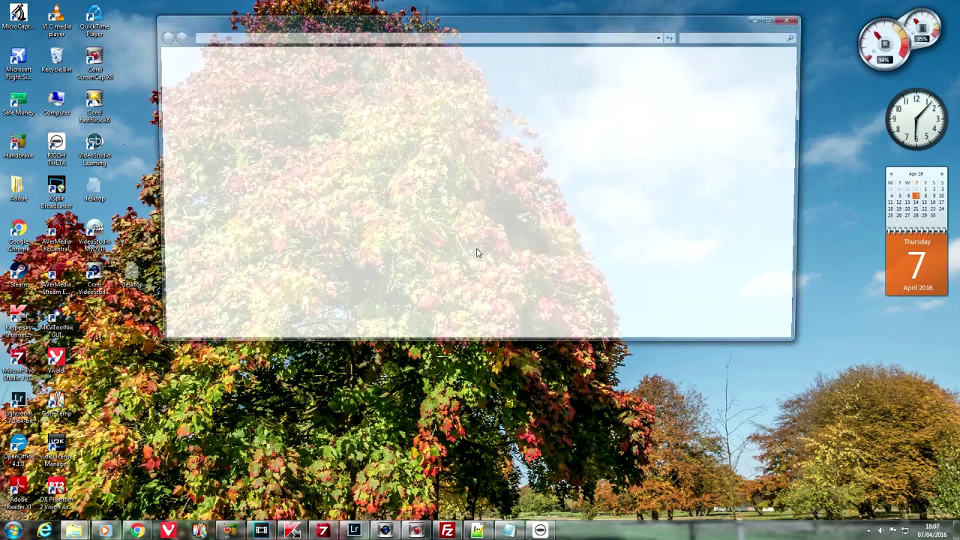
double_click(291, 85)
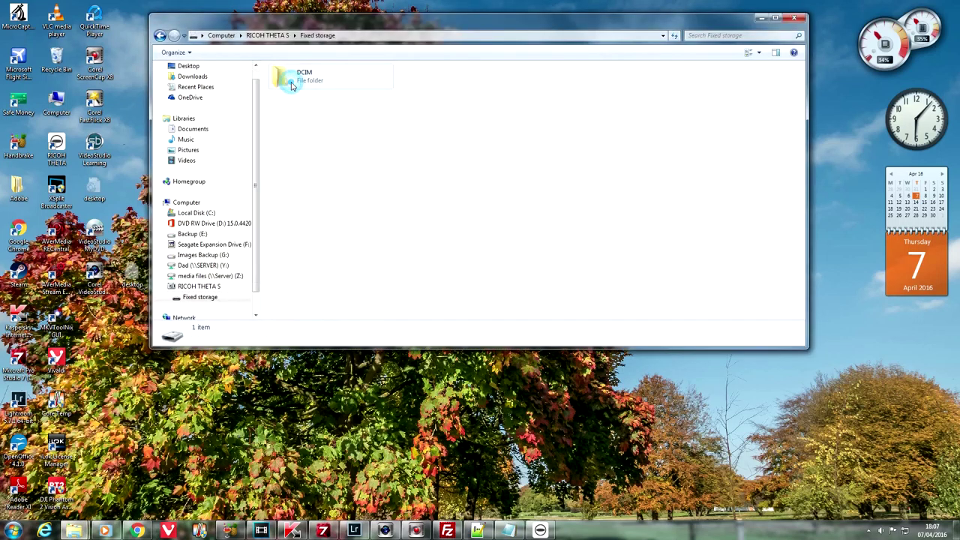
double_click(291, 84)
double_click(293, 85)
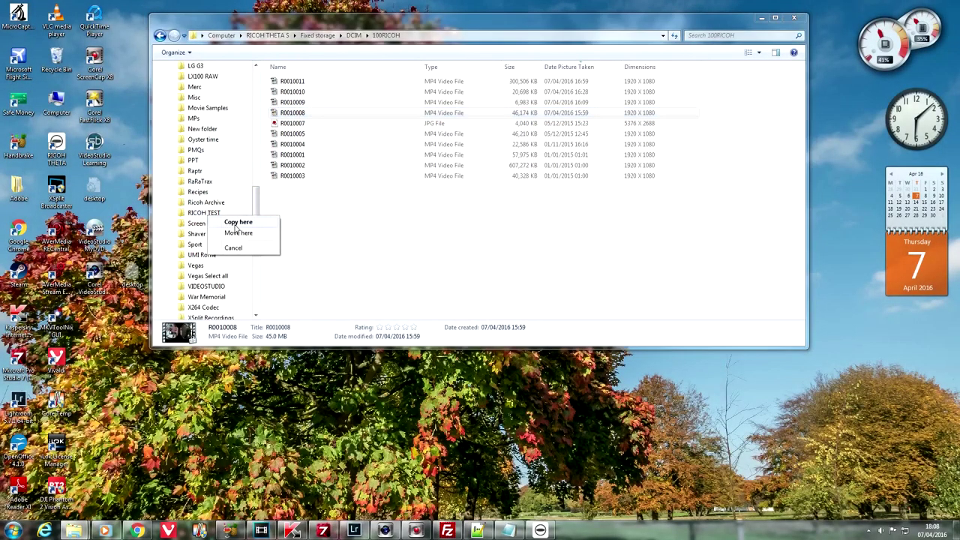
click(237, 222)
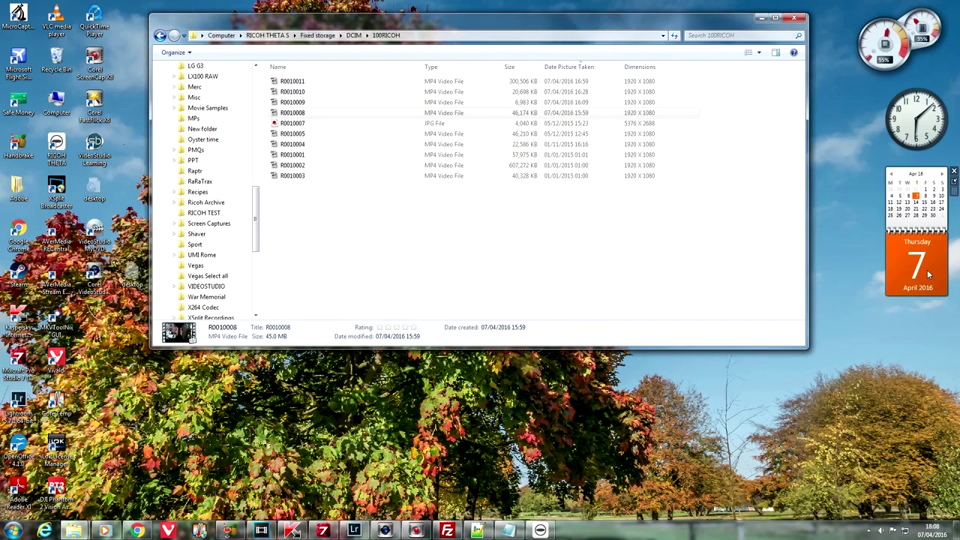
Check the RICOH TEST folder and launch RICOH THETA desktop from the Start menu
click(204, 214)
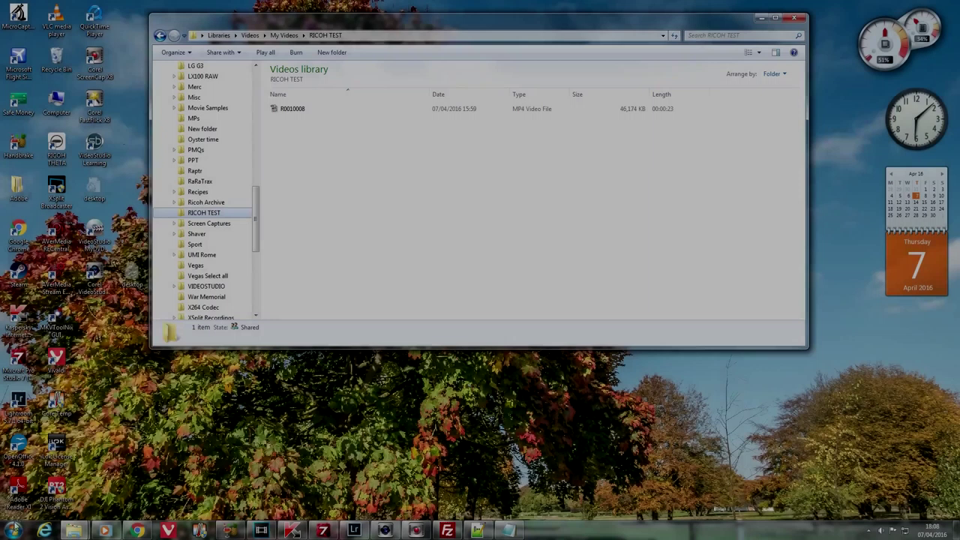
click(12, 531)
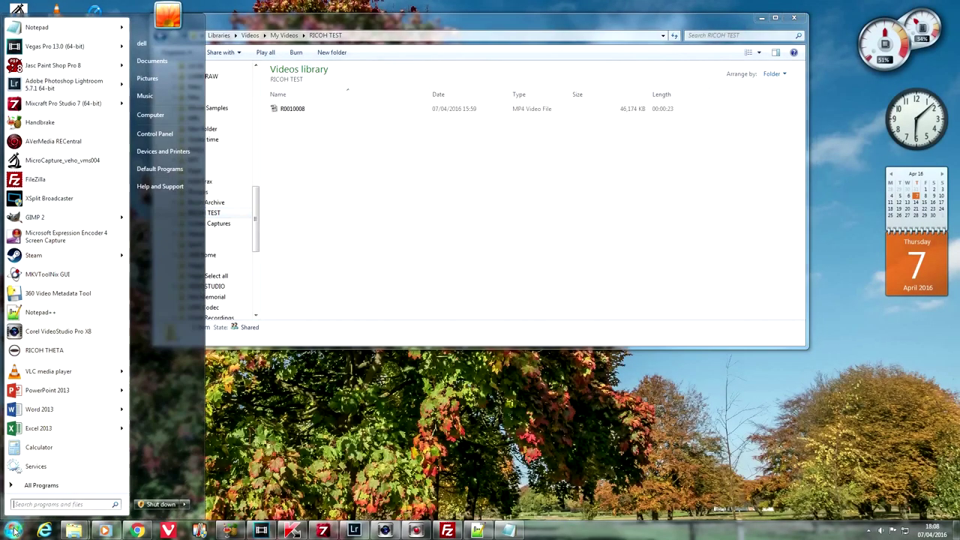
click(45, 350)
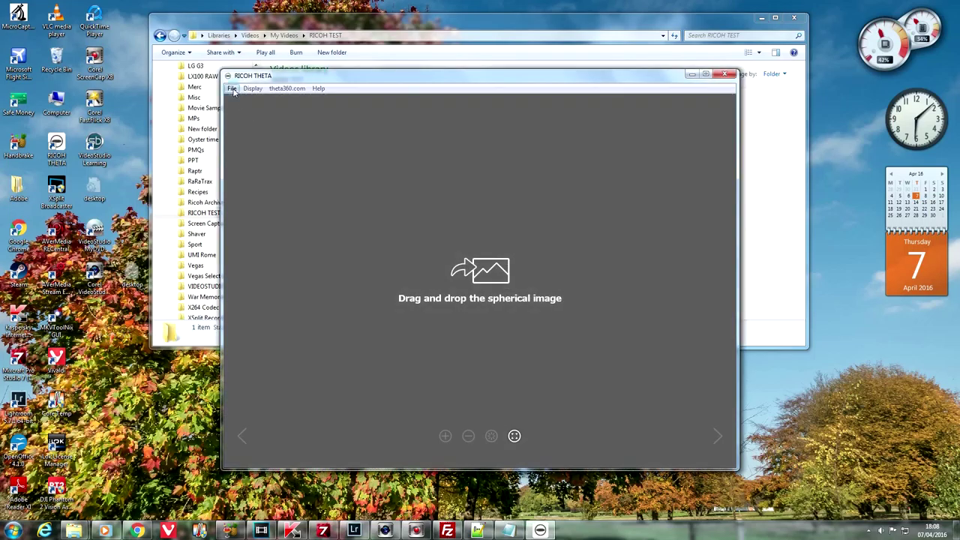
Open R0010008 from Videos > My Videos > RICOH TEST in RICOH THETA
click(233, 88)
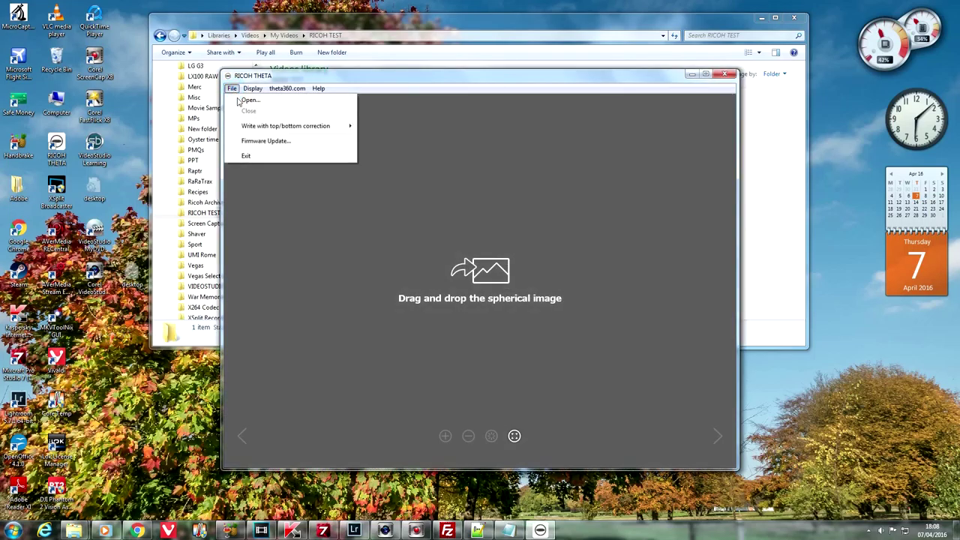
click(248, 100)
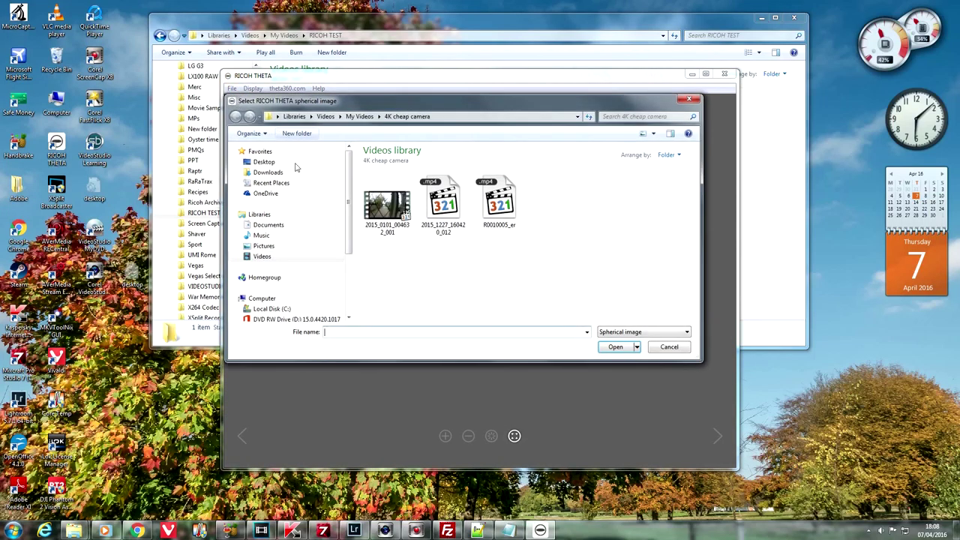
click(239, 257)
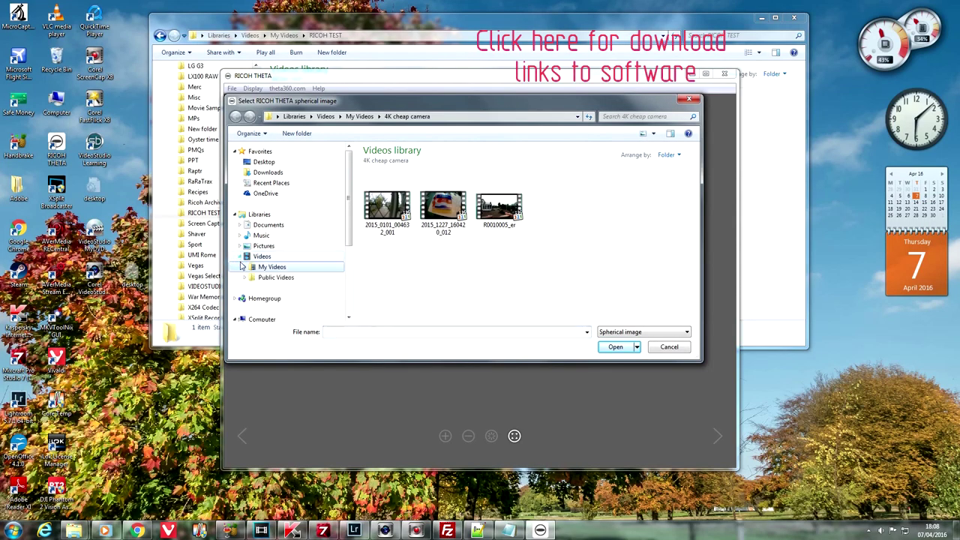
click(242, 268)
drag(348, 176, 351, 260)
click(292, 263)
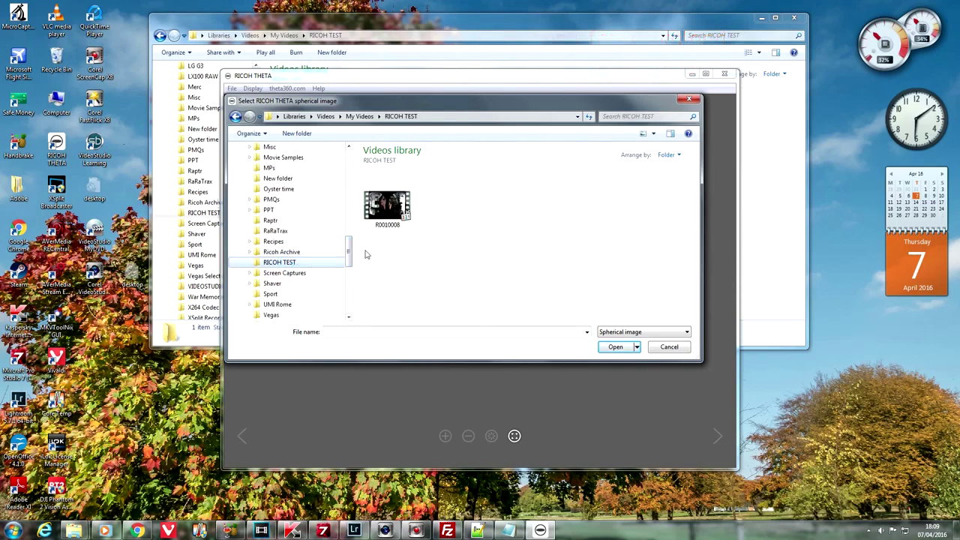
click(387, 206)
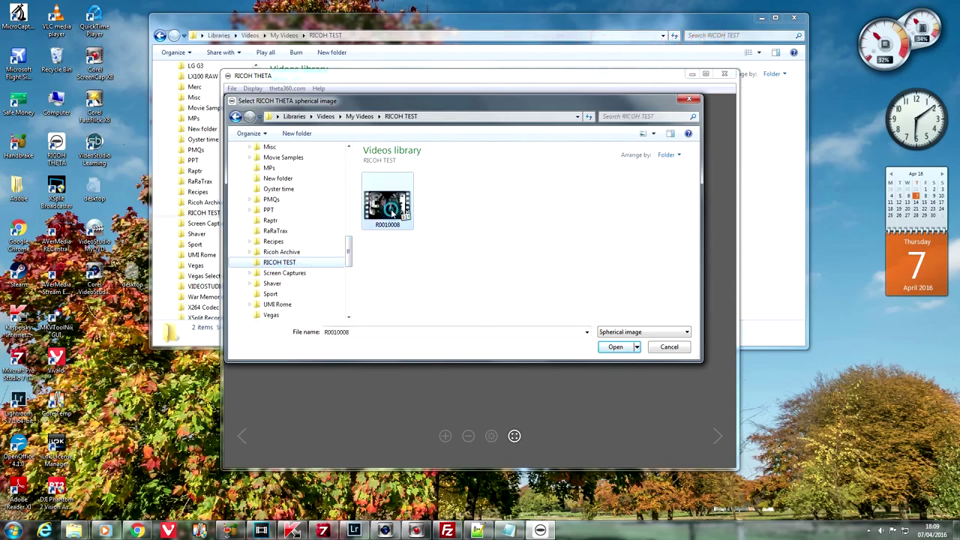
click(624, 347)
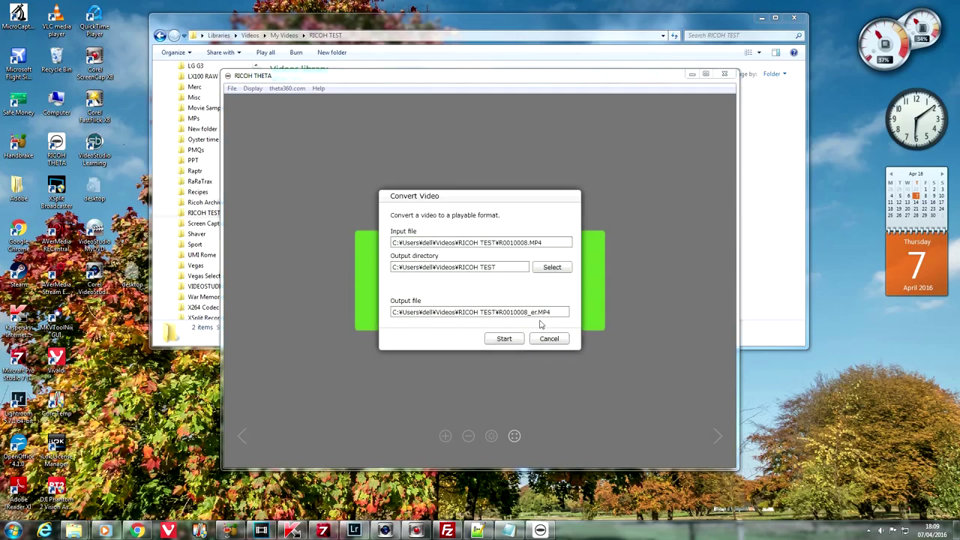
Create a new folder named 'Rendered' inside the RICOH TEST folder
click(405, 27)
click(330, 160)
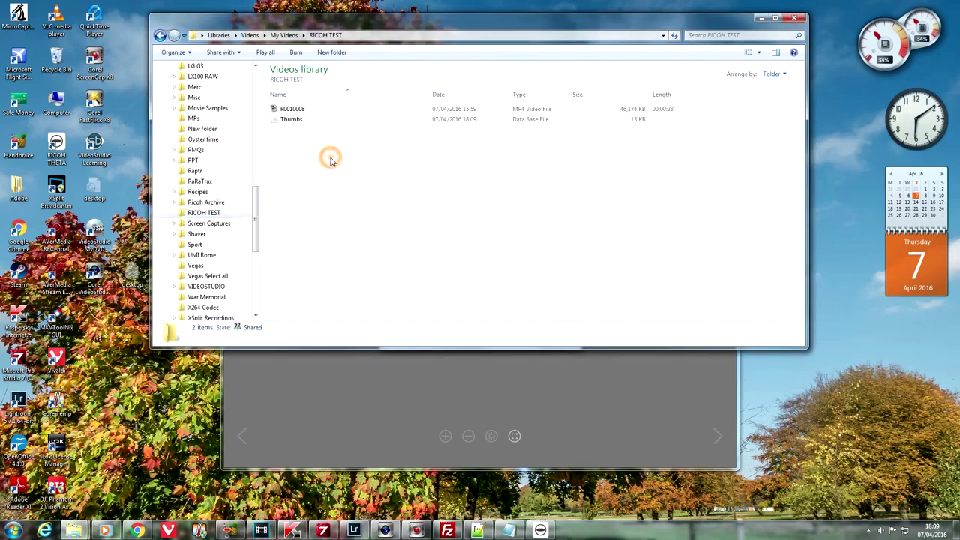
right_click(330, 161)
mouse_move(415, 280)
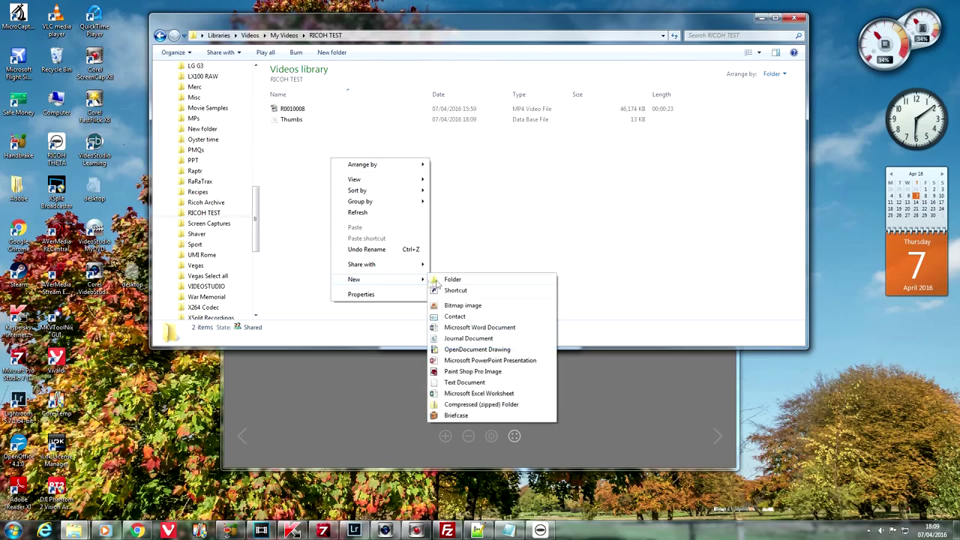
click(449, 279)
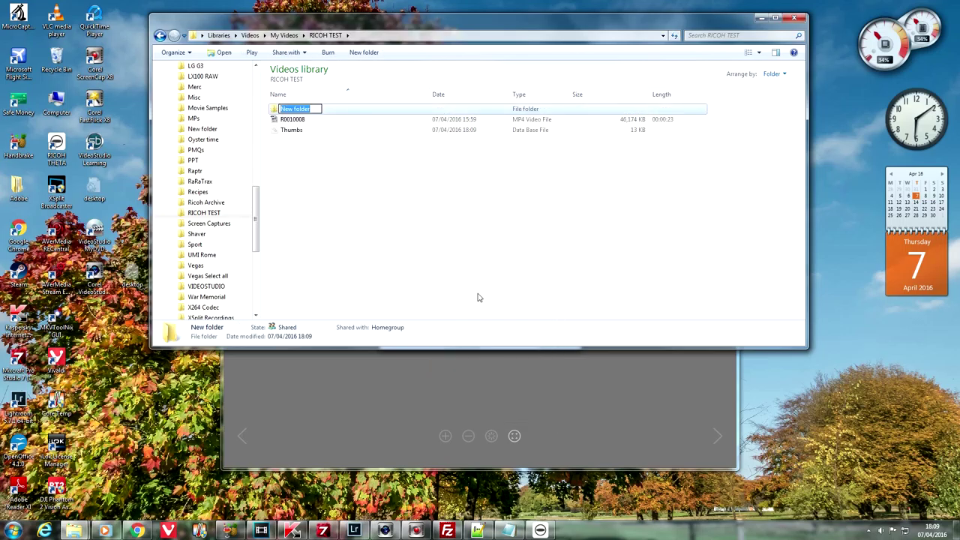
text(Rendered)
click(477, 297)
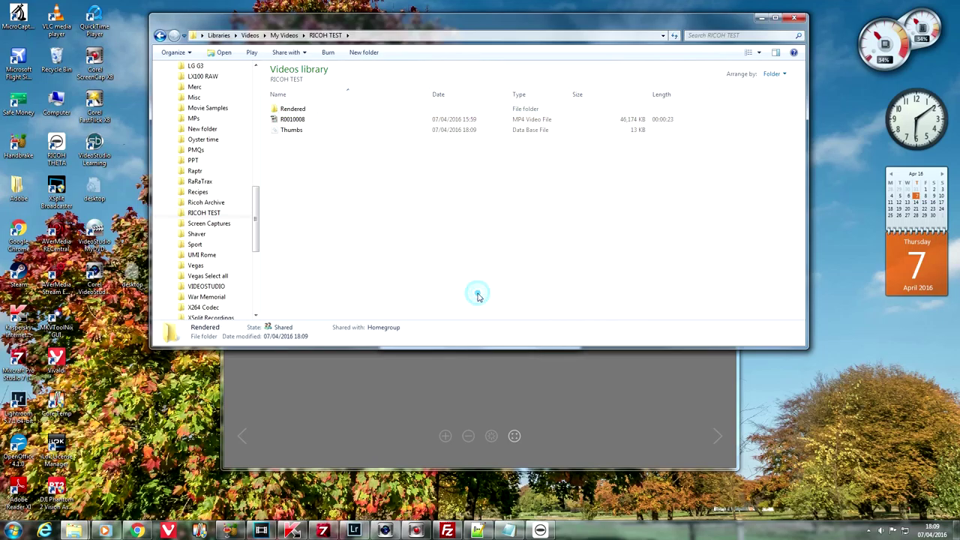
Set Rendered as the conversion output folder and start converting R0010008
click(643, 383)
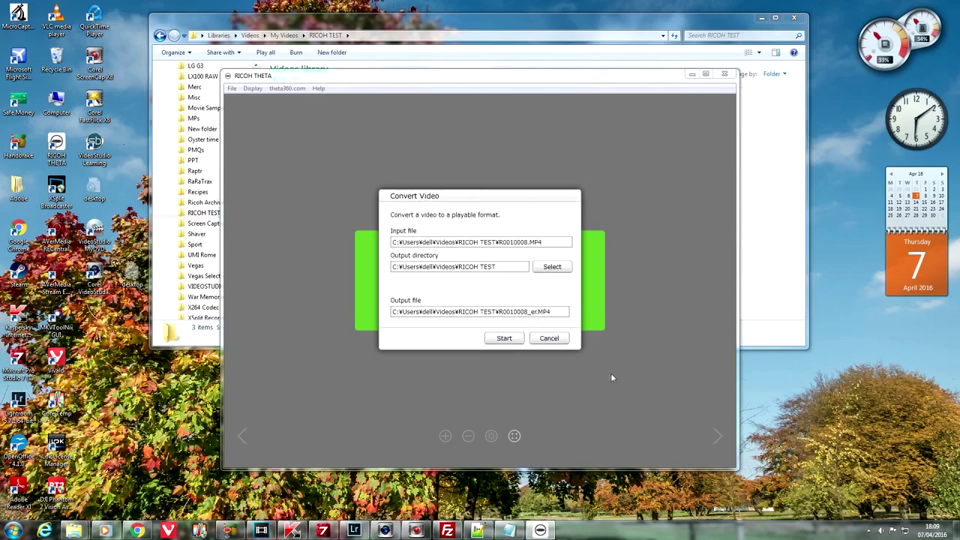
click(563, 268)
click(541, 264)
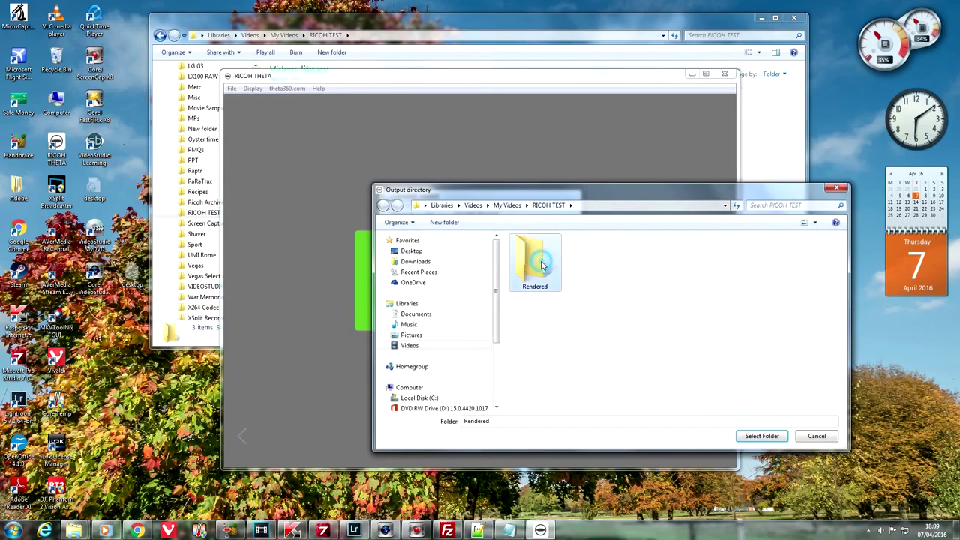
click(758, 435)
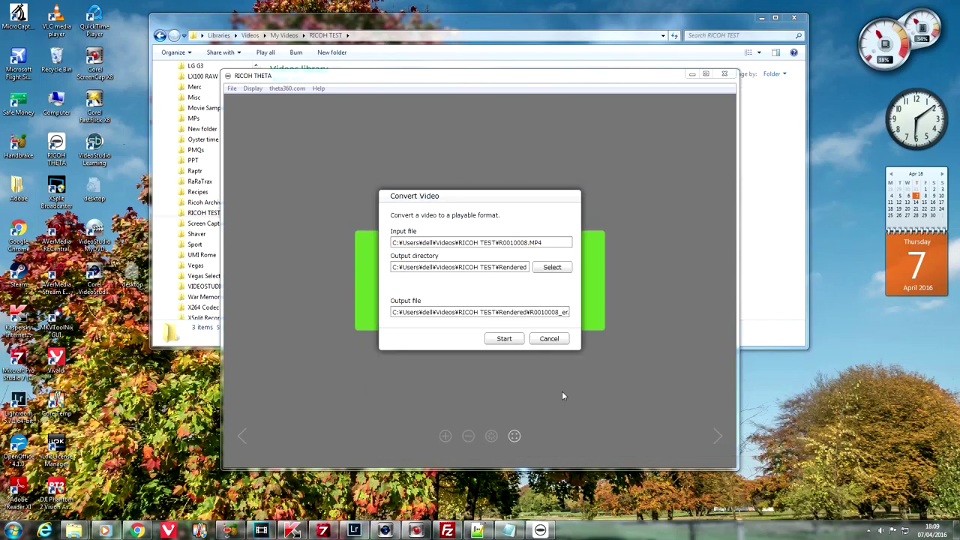
click(504, 338)
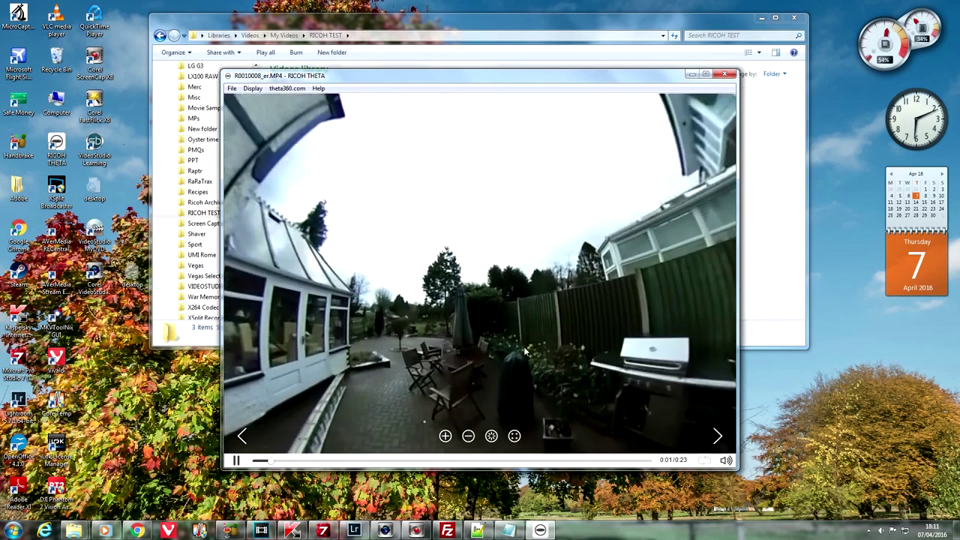
Look around the converted R0010008_er 360 scene, pause playback, and close the viewer
drag(466, 347, 237, 465)
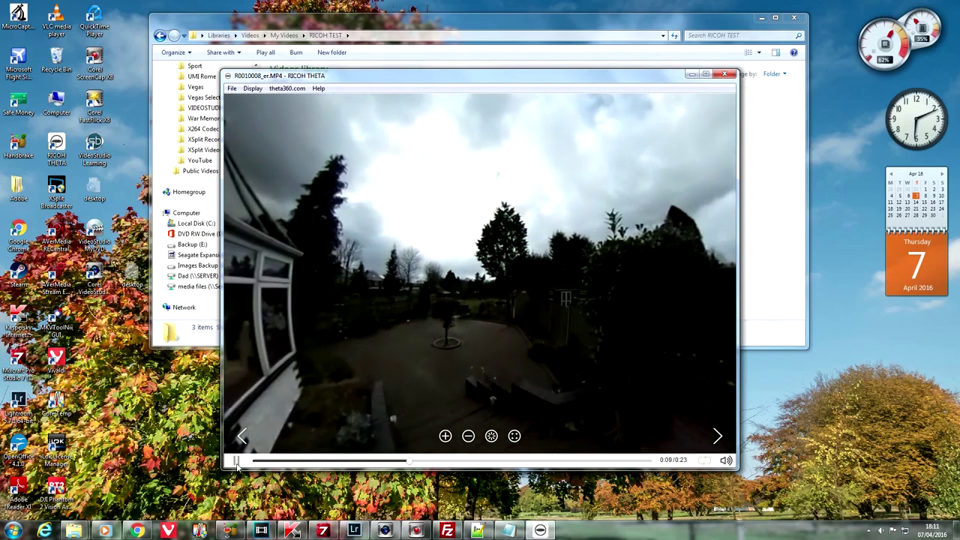
click(236, 461)
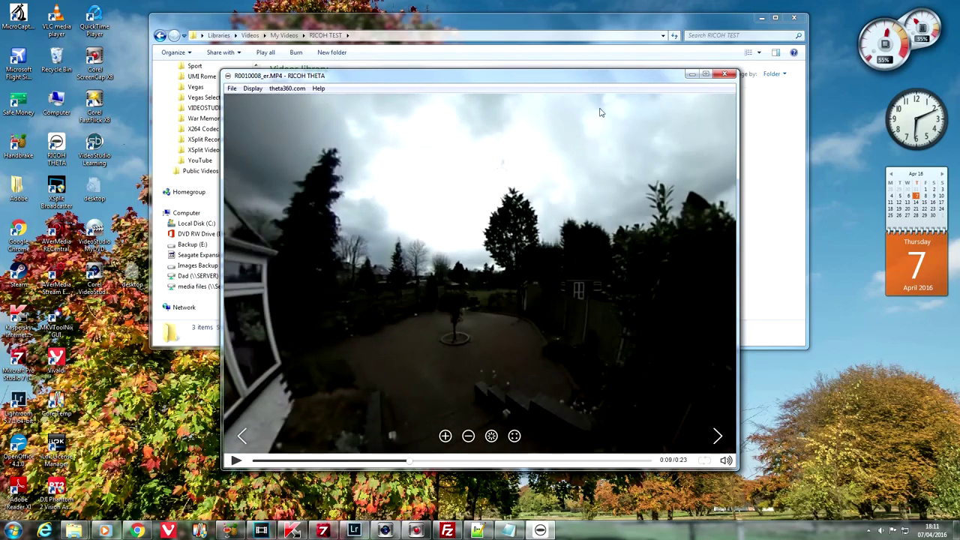
click(723, 76)
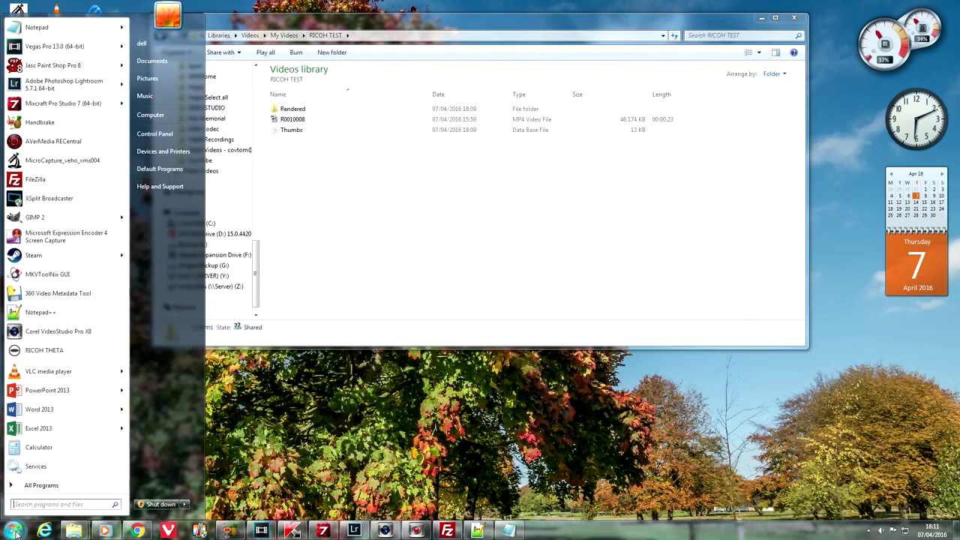
Run the 360 Video Metadata Tool and load RICOH TEST\Rendered\R0010008_er
click(51, 295)
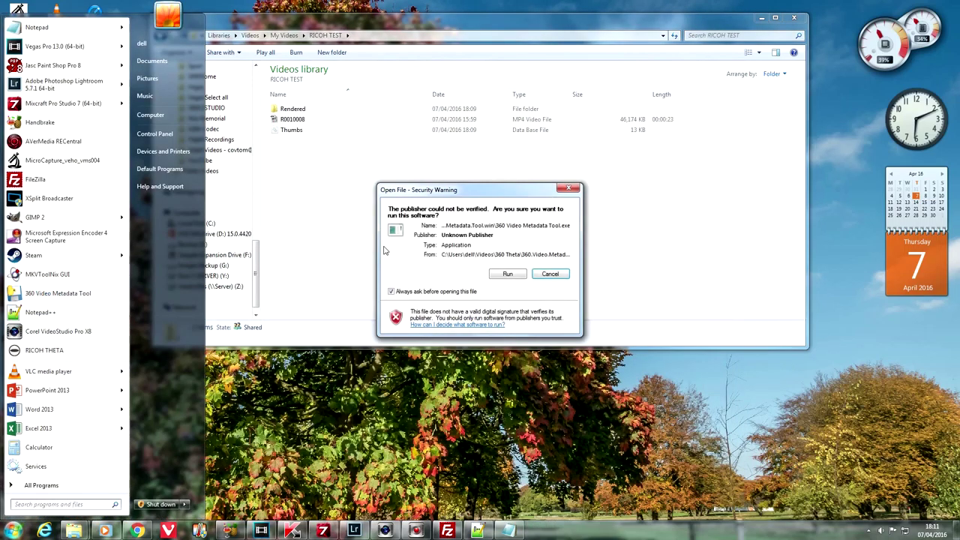
click(507, 274)
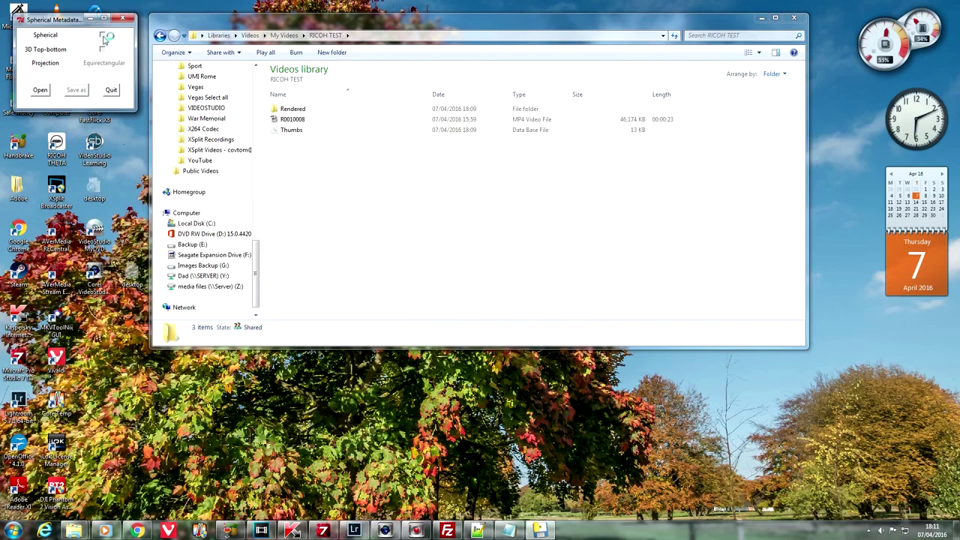
click(40, 92)
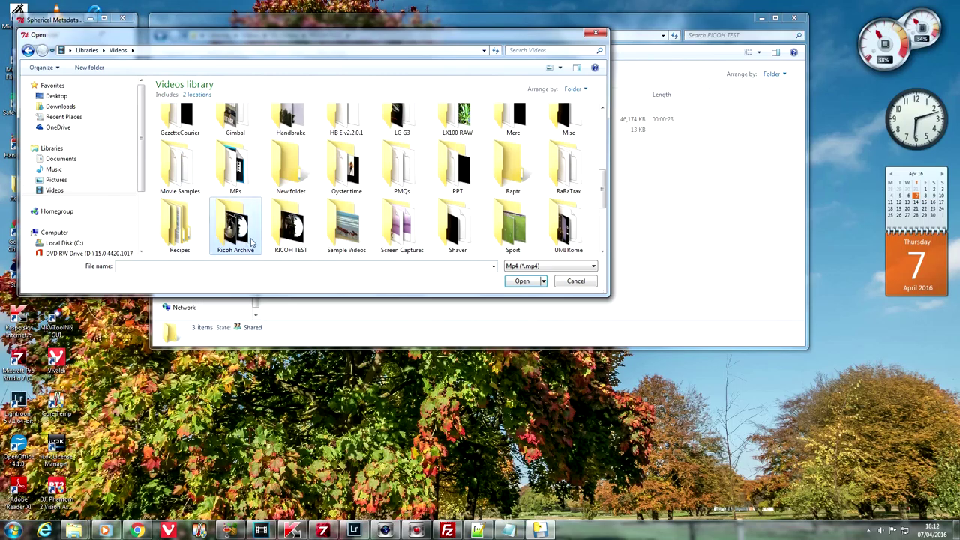
double_click(289, 229)
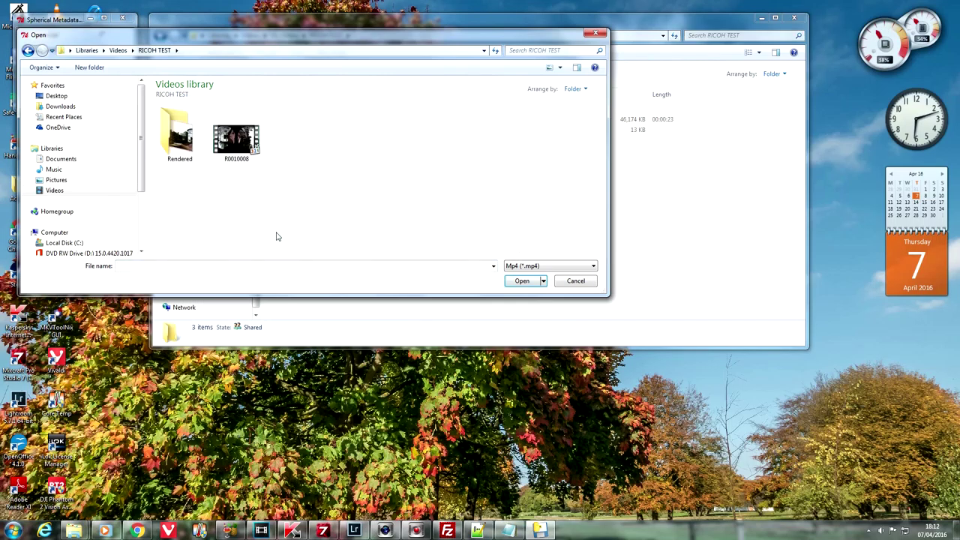
double_click(187, 156)
click(180, 131)
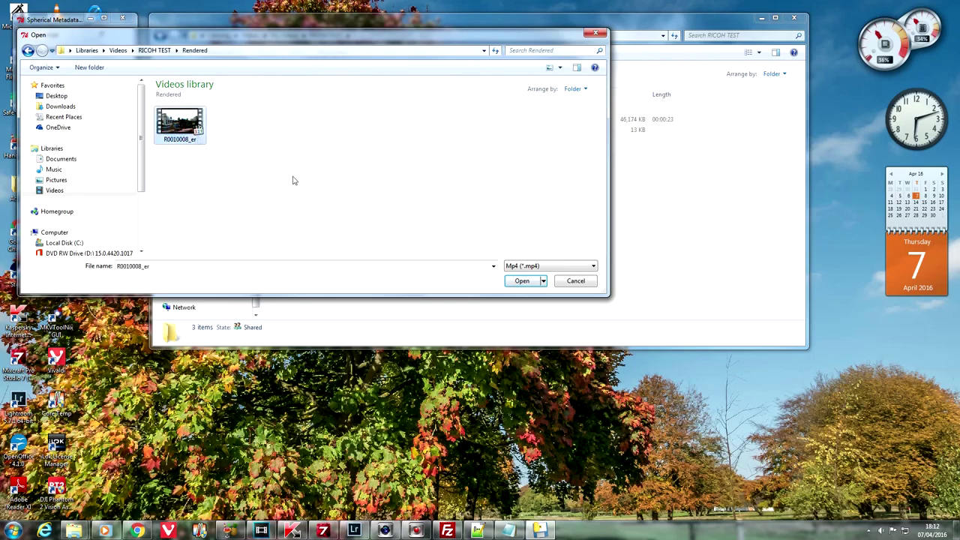
click(518, 284)
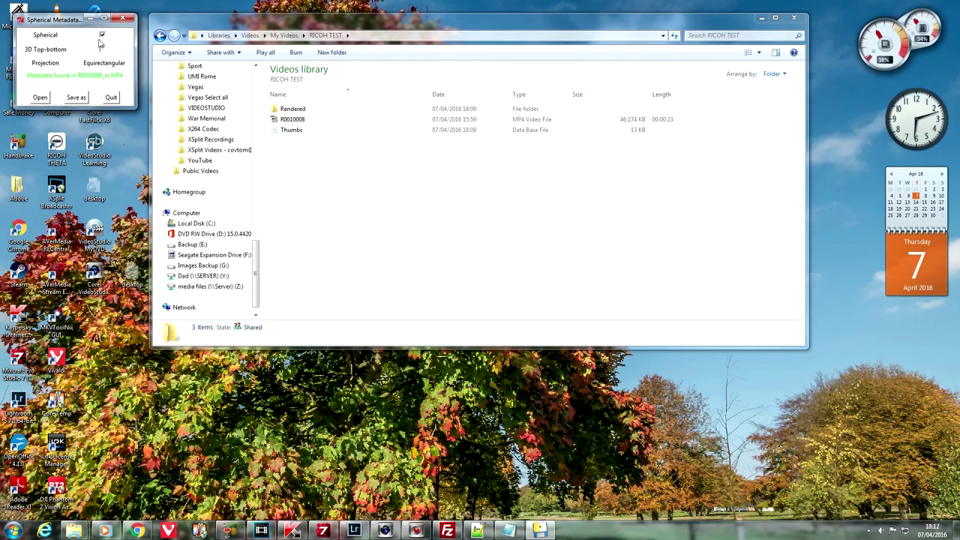
Save the spherical copy as R0010008_er_injected, quit, and check the Rendered folder
click(75, 98)
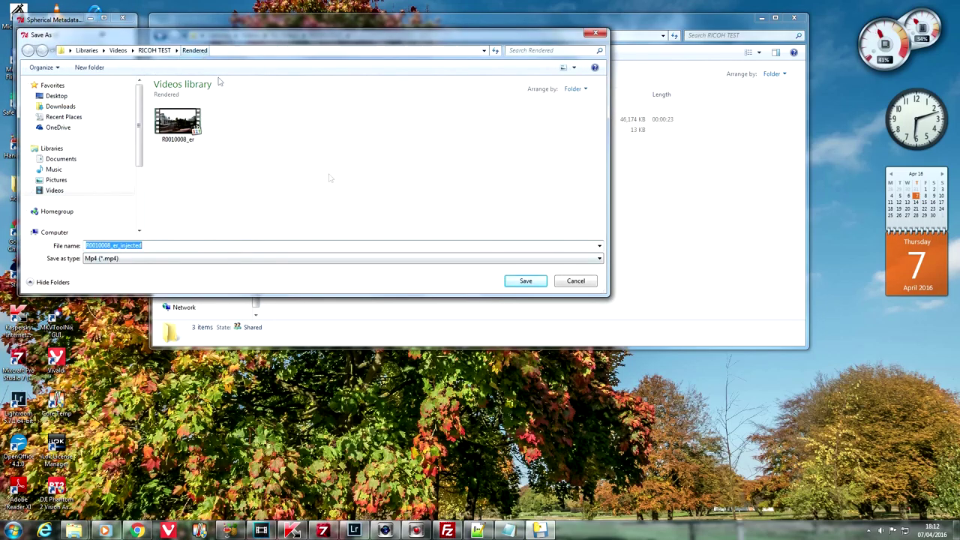
click(520, 284)
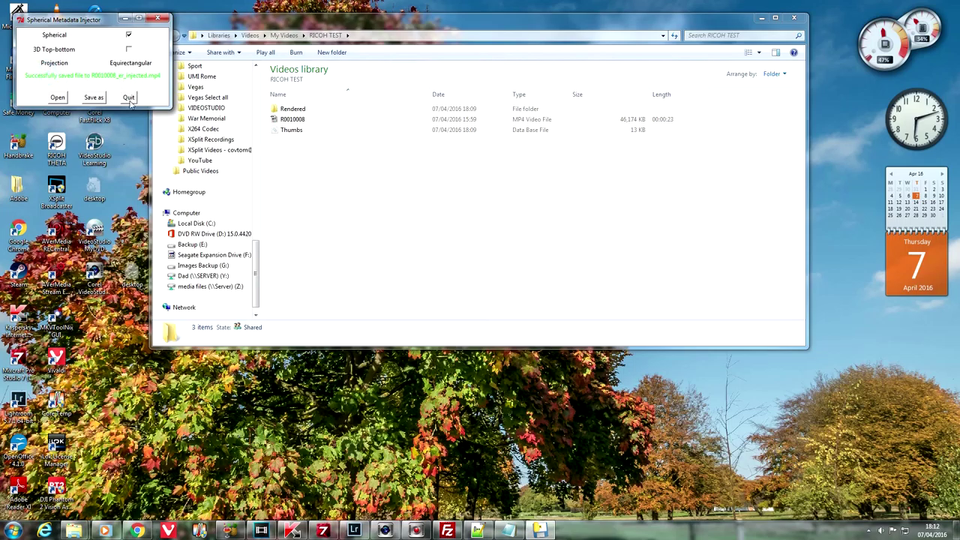
click(130, 98)
double_click(292, 109)
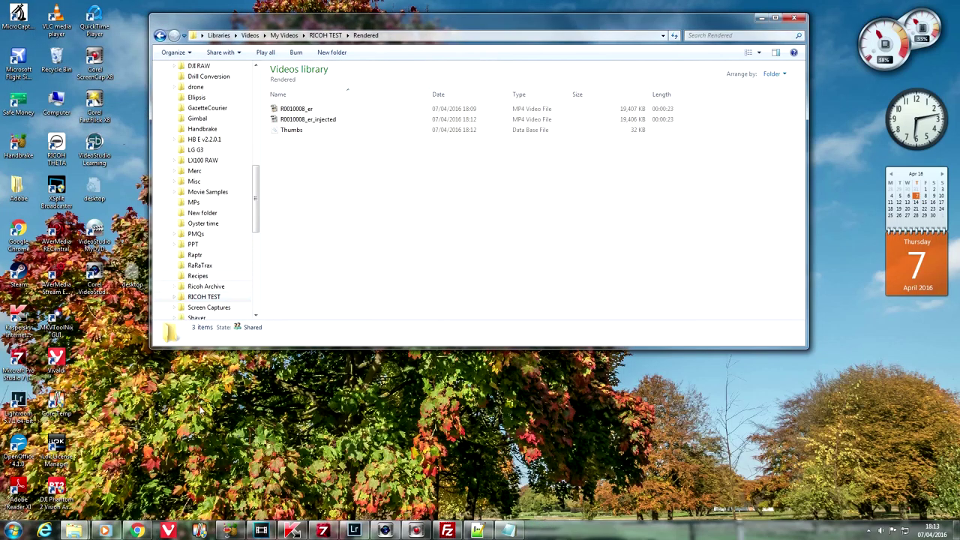
In Chrome, open YouTube's upload page and select R0010008[1]_er_injected for upload
click(138, 530)
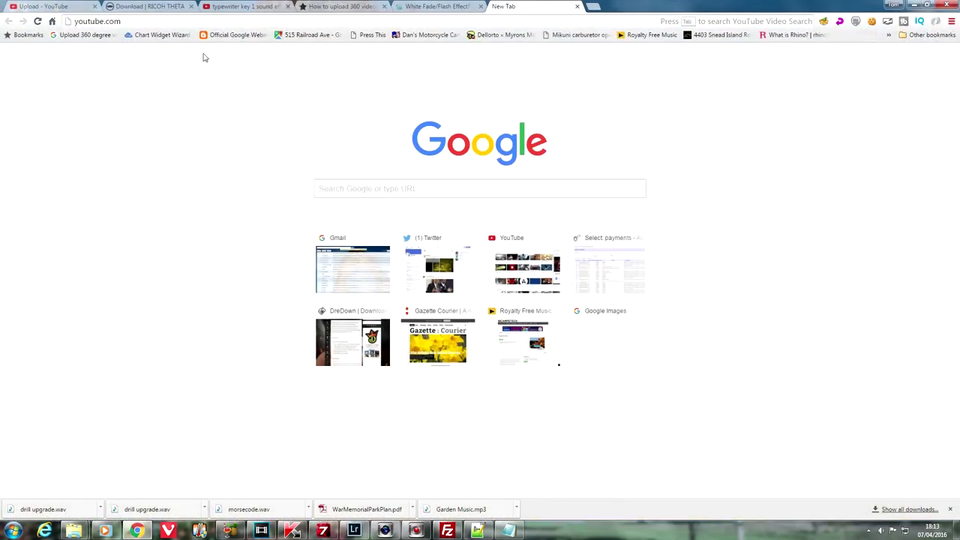
click(123, 21)
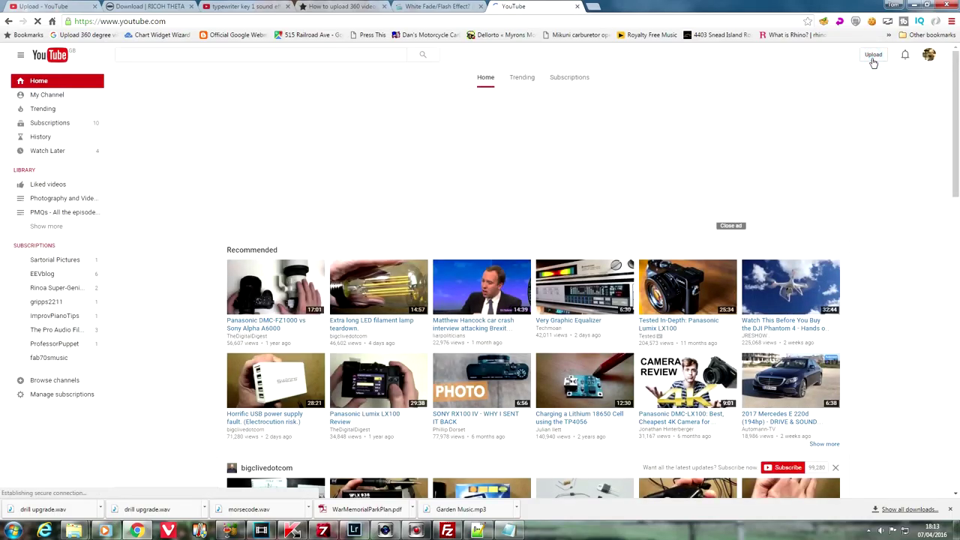
click(873, 60)
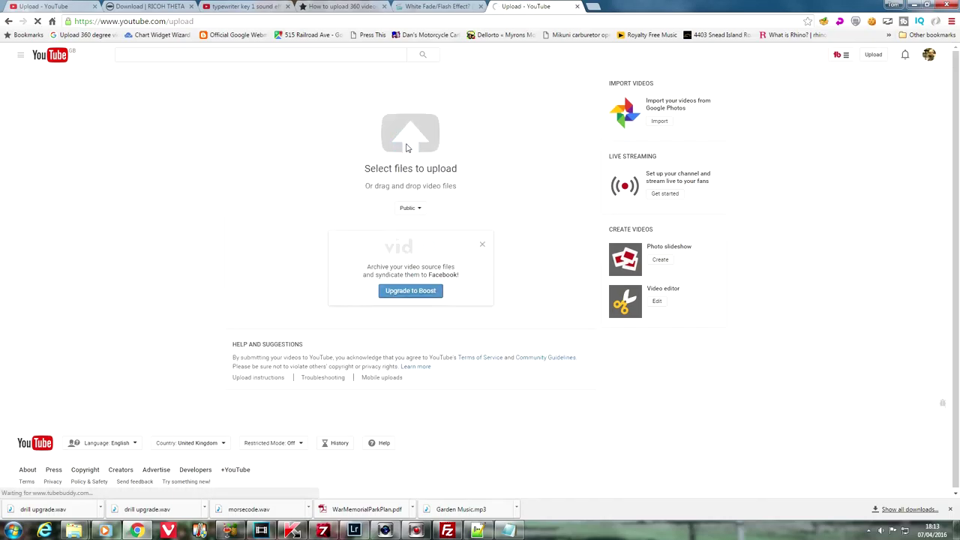
click(406, 148)
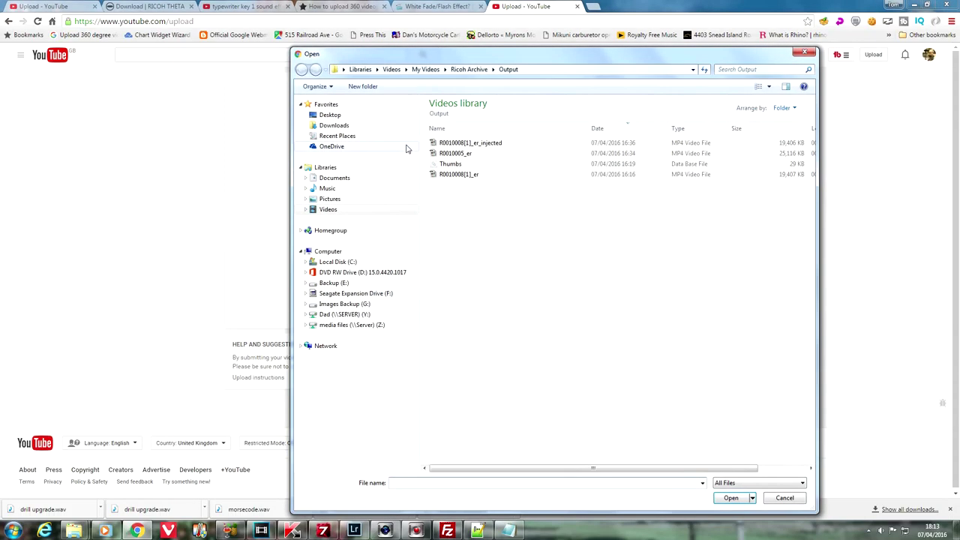
click(478, 146)
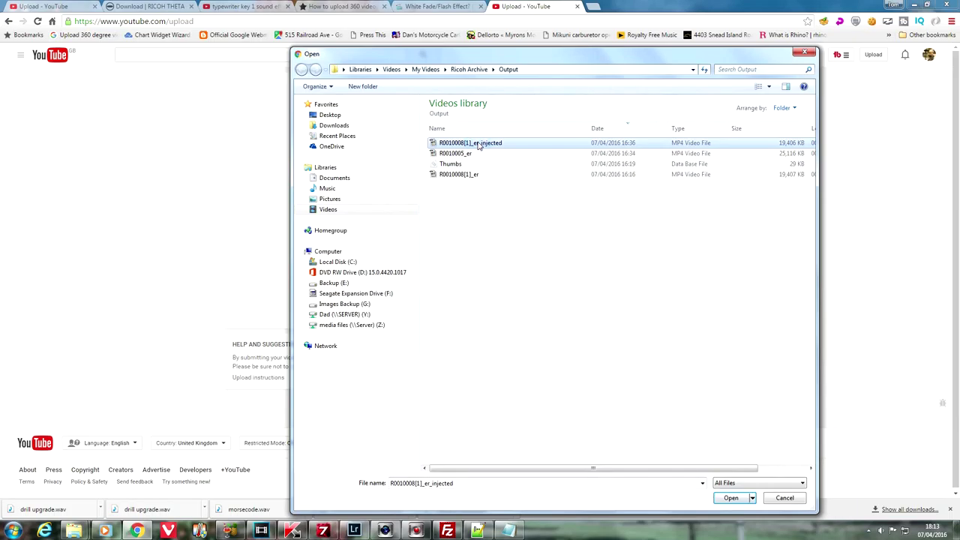